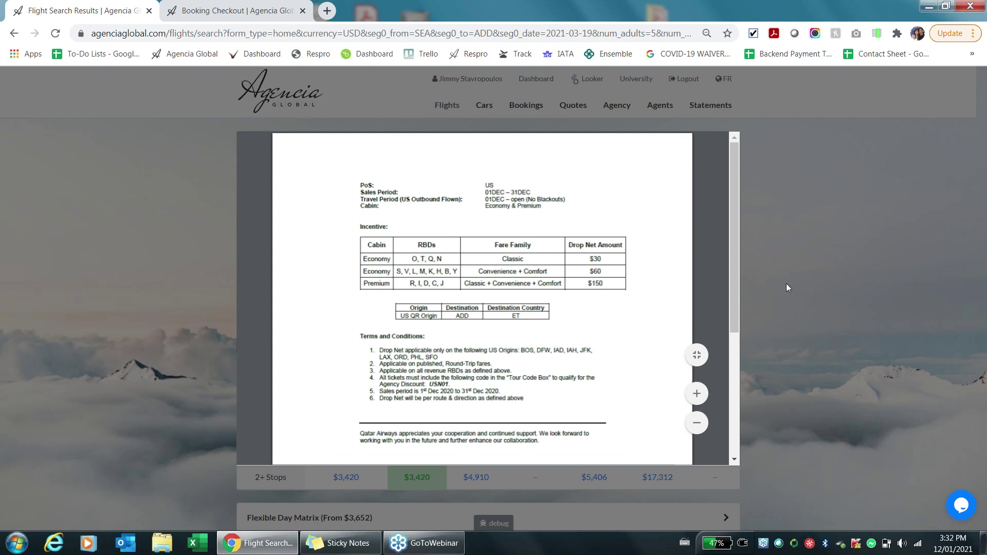
Close the Qatar Airways incentive document and switch to the Booking Checkout page
click(770, 280)
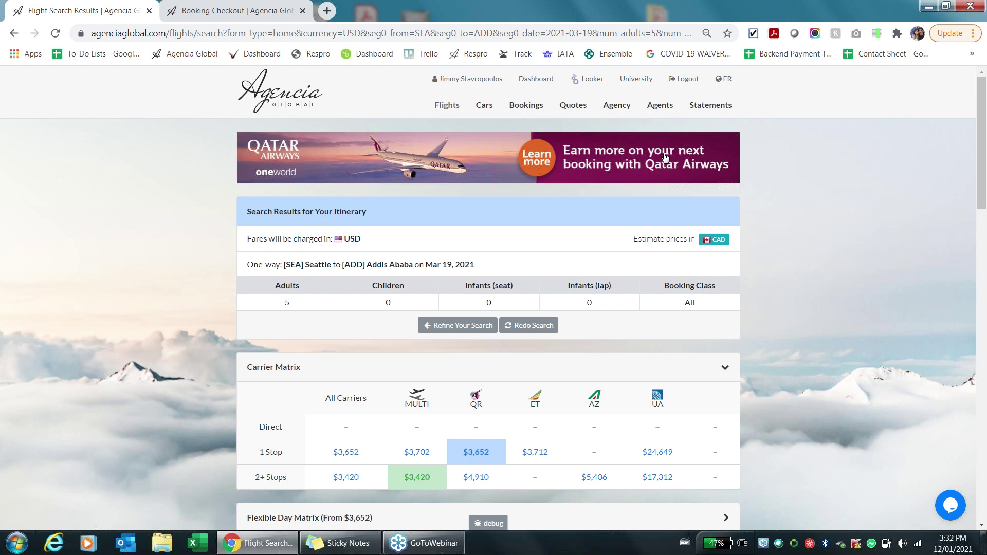
click(267, 11)
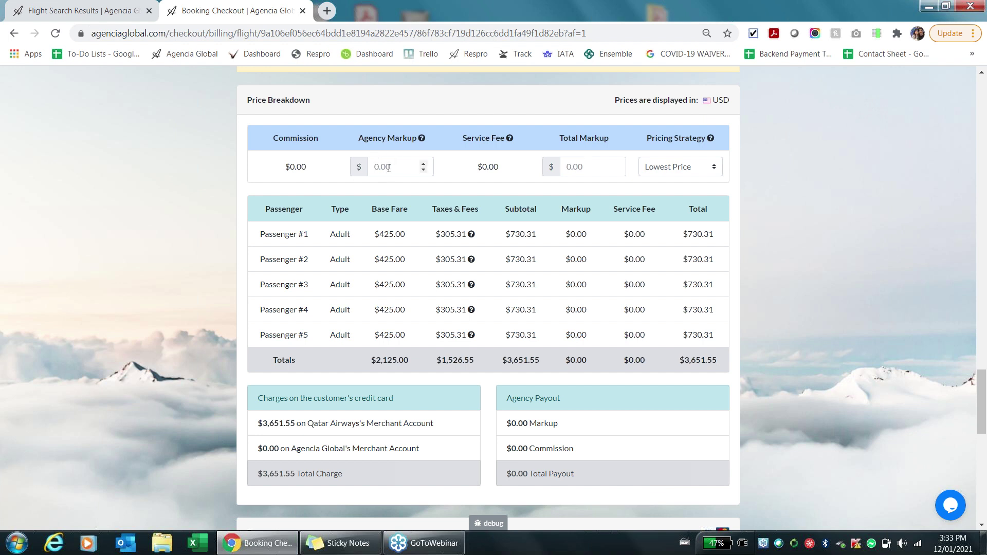
Check the markup limits, set the agency markup to $500 and highlight the charge on Qatar Airways's merchant account
mouse_move(421, 141)
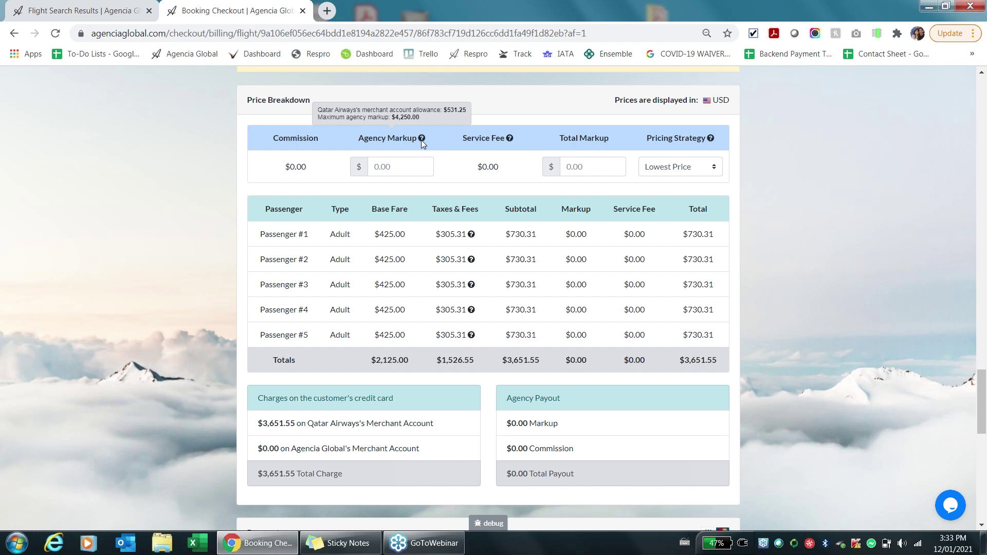
click(407, 165)
text(500)
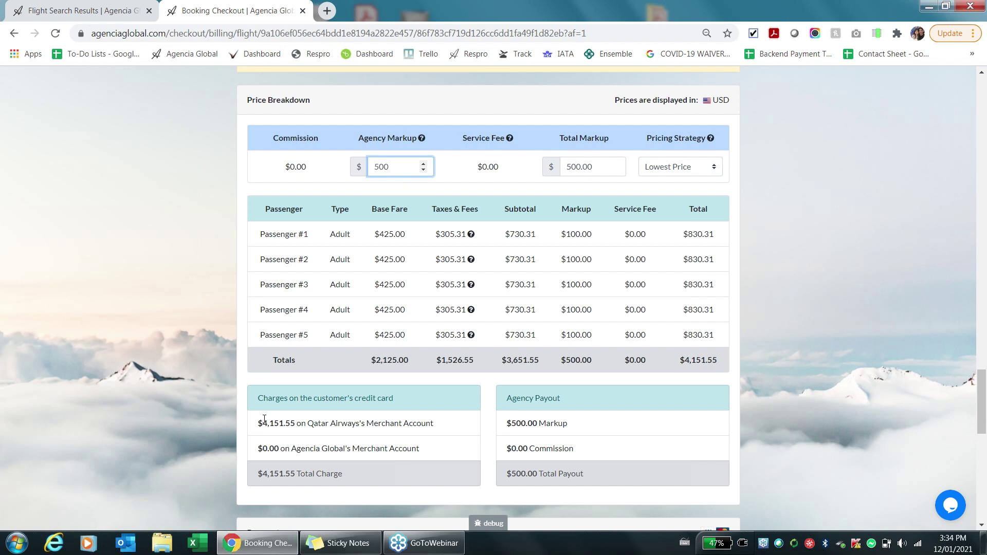
drag(264, 425, 437, 428)
click(437, 427)
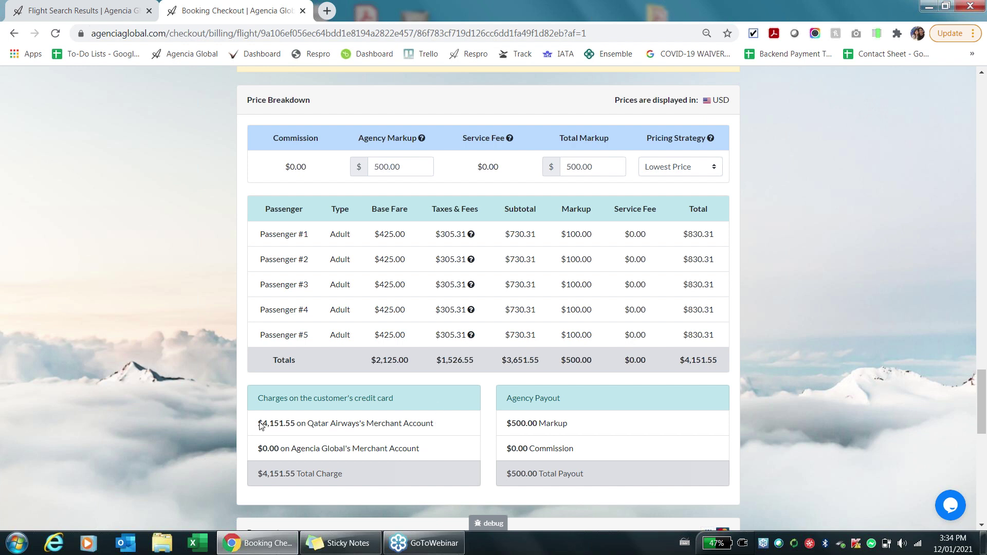
drag(257, 424, 447, 424)
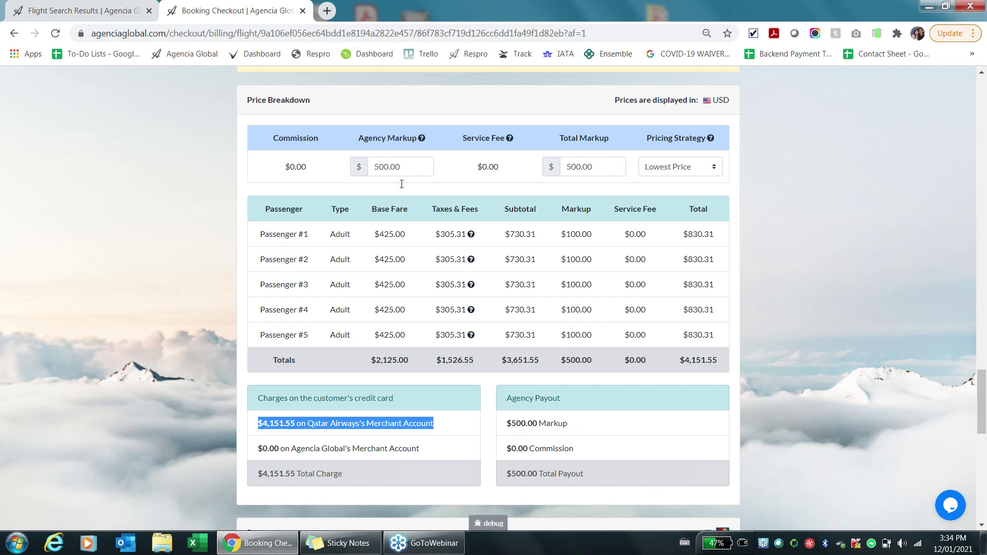
Set the agency markup to $1500 and highlight both merchant account charges and the total charge
click(376, 166)
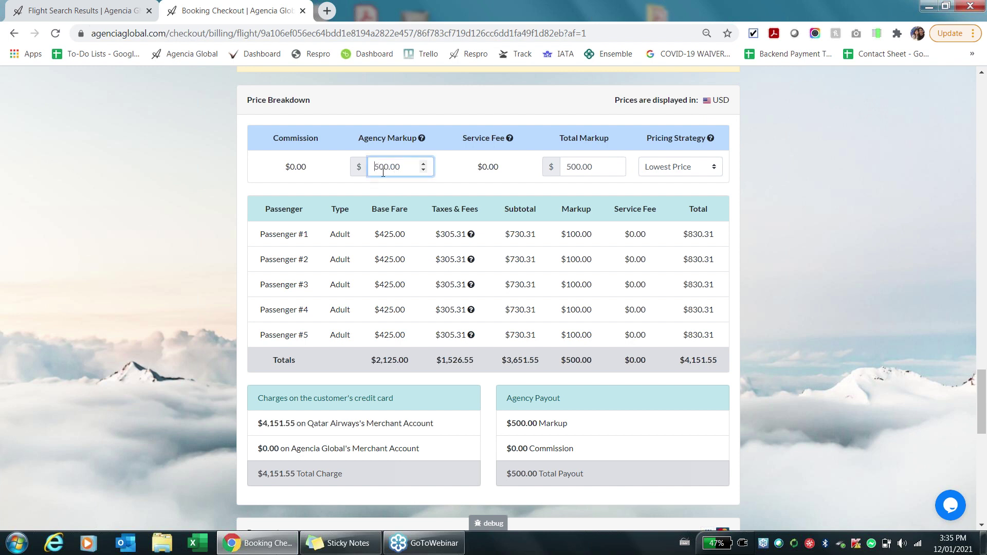
text(1)
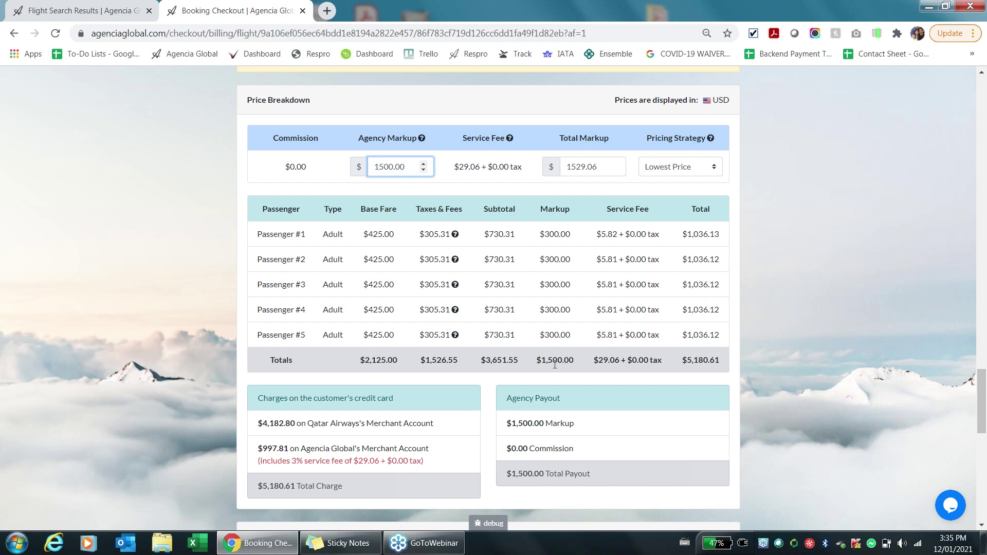
drag(258, 423, 452, 422)
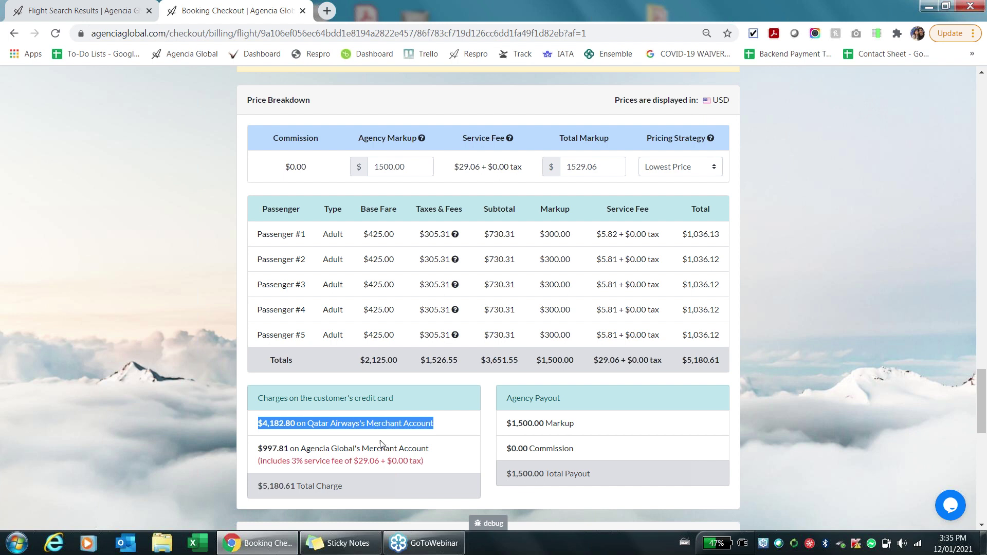
drag(259, 449, 439, 449)
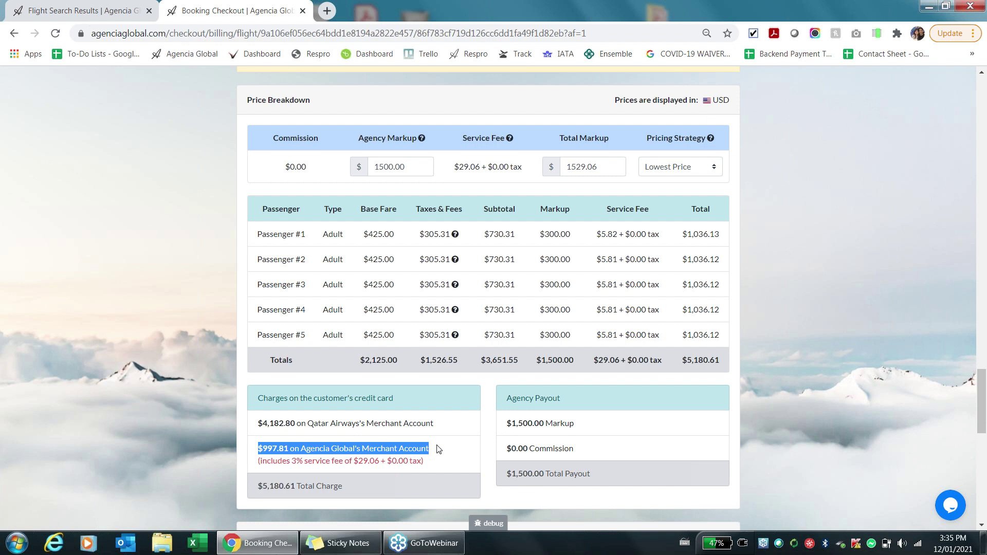
click(439, 429)
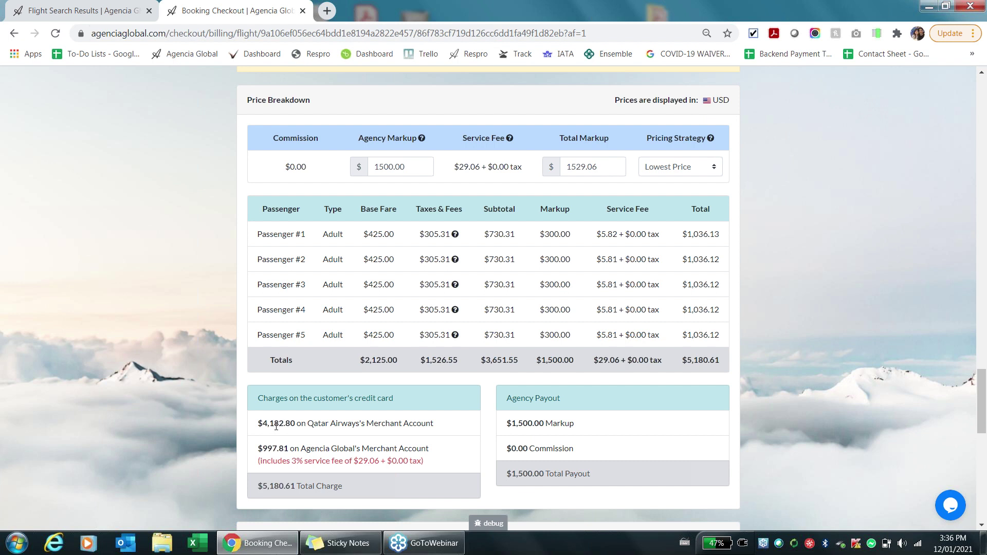
drag(263, 486, 385, 485)
click(384, 485)
drag(344, 486, 264, 481)
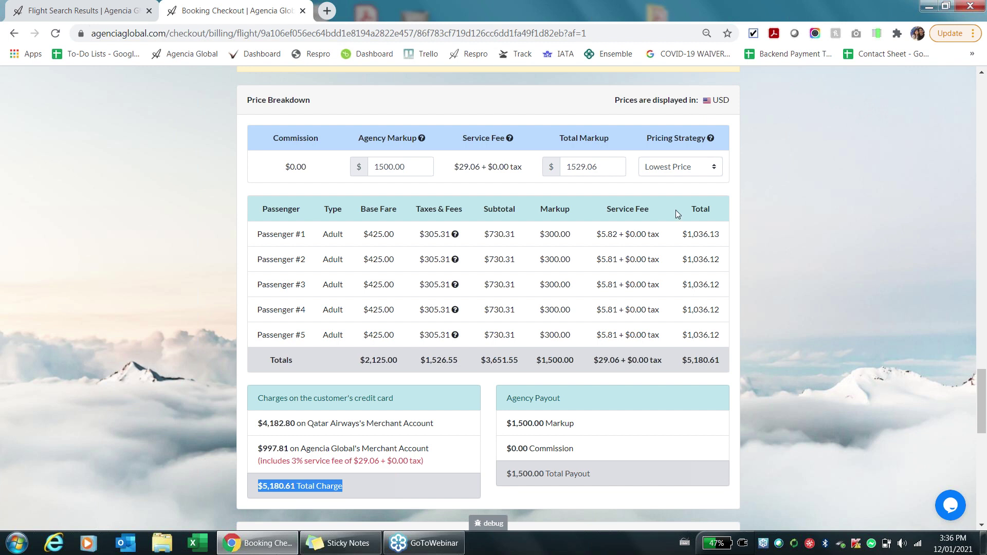
Change the pricing strategy to Single Charge and highlight the charge on Agencia Global's merchant account
click(714, 168)
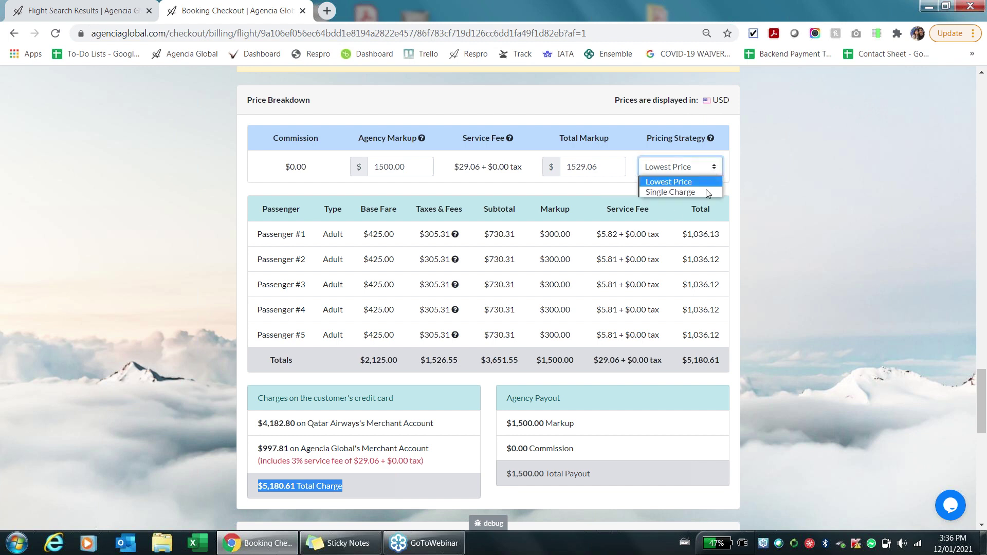
click(705, 190)
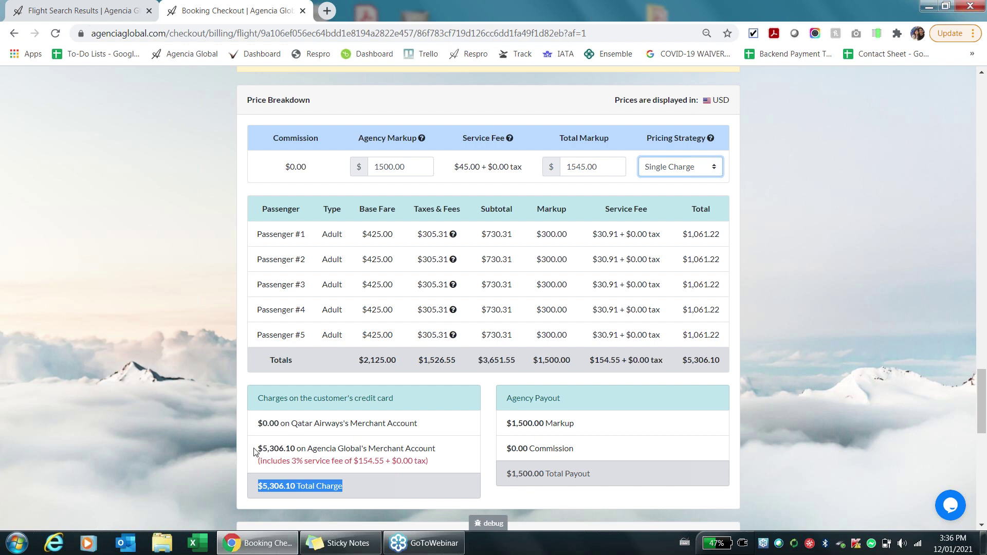
drag(258, 448, 436, 441)
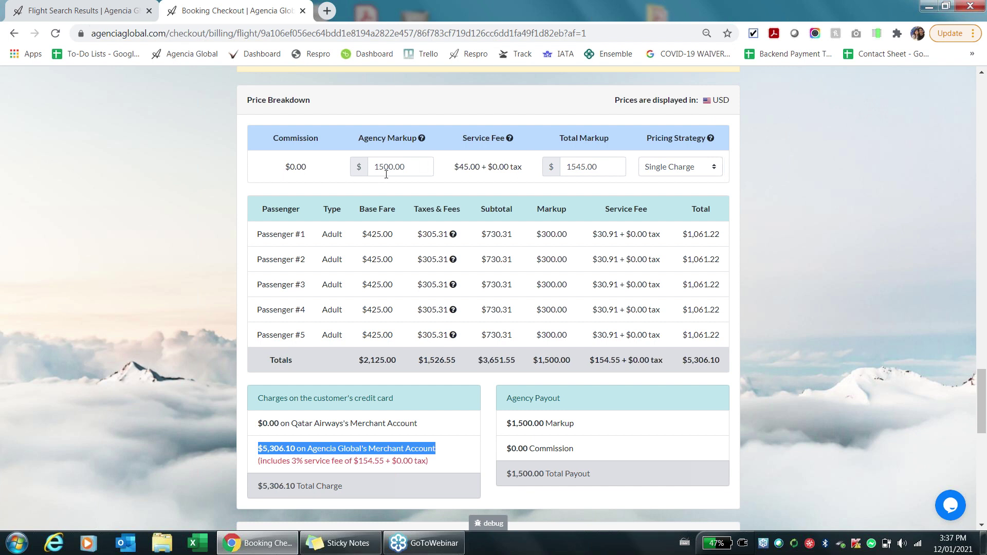
Set the agency markup to $1400 and highlight the charge on Agencia Global's merchant account
drag(379, 166, 385, 165)
text(4)
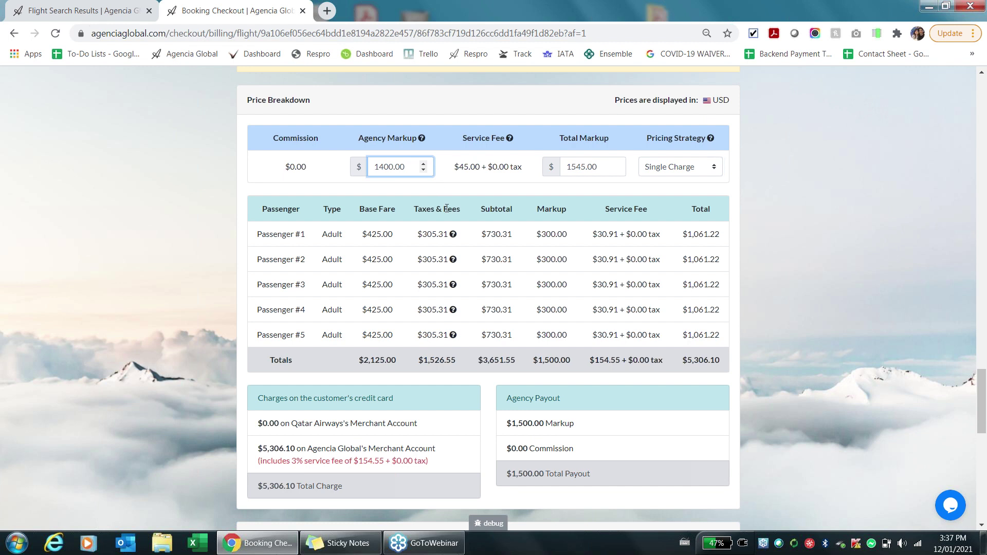
click(418, 341)
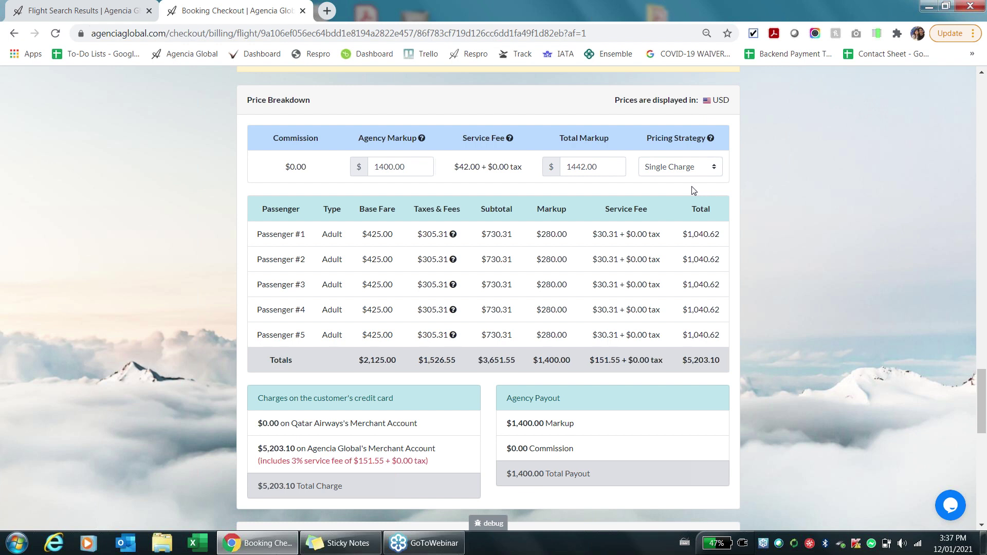
drag(444, 448, 258, 455)
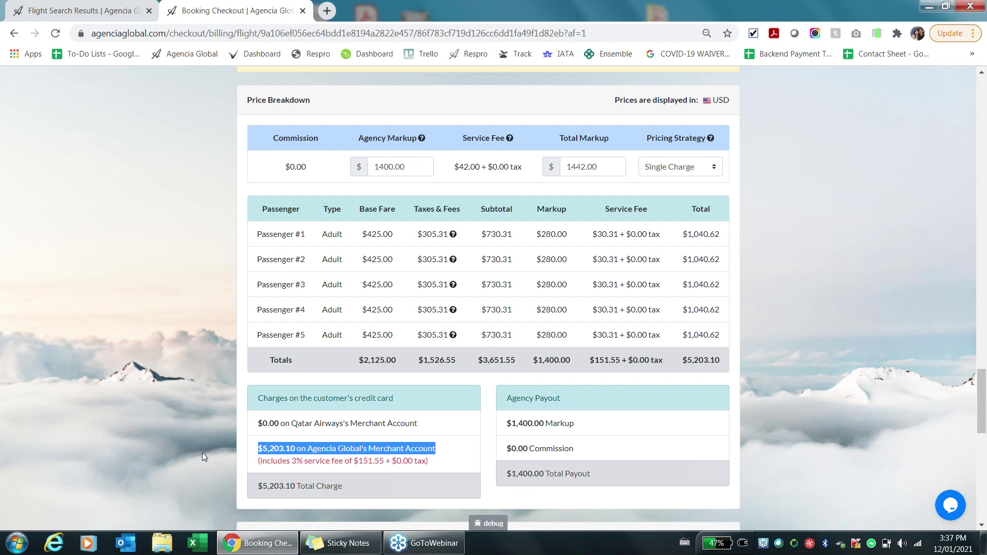
click(213, 245)
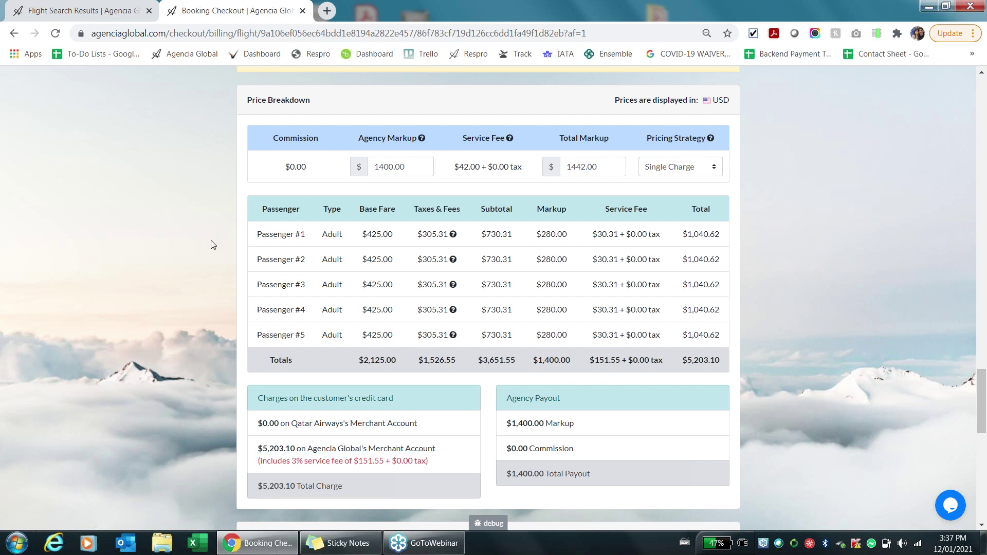
Choose Multiple payment and assign the five passengers, in listed order, to Card 1 through Card 5, one passenger per card
scroll(209, 252, down, 8)
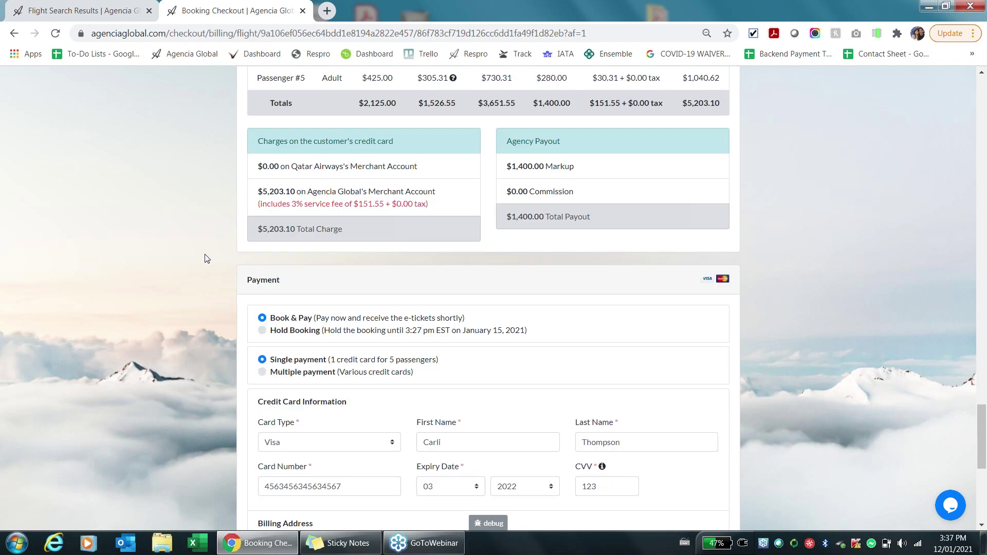
scroll(205, 259, down, 3)
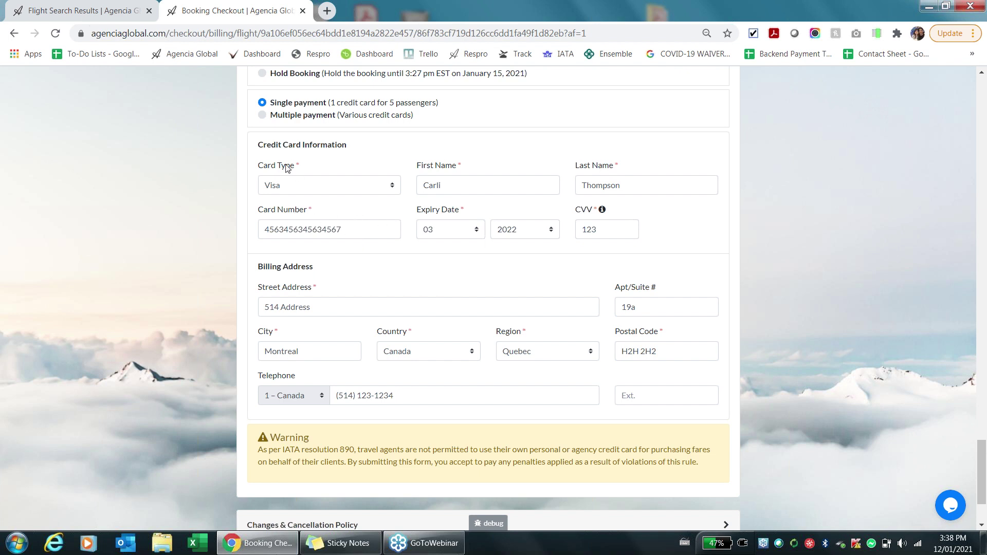
click(262, 115)
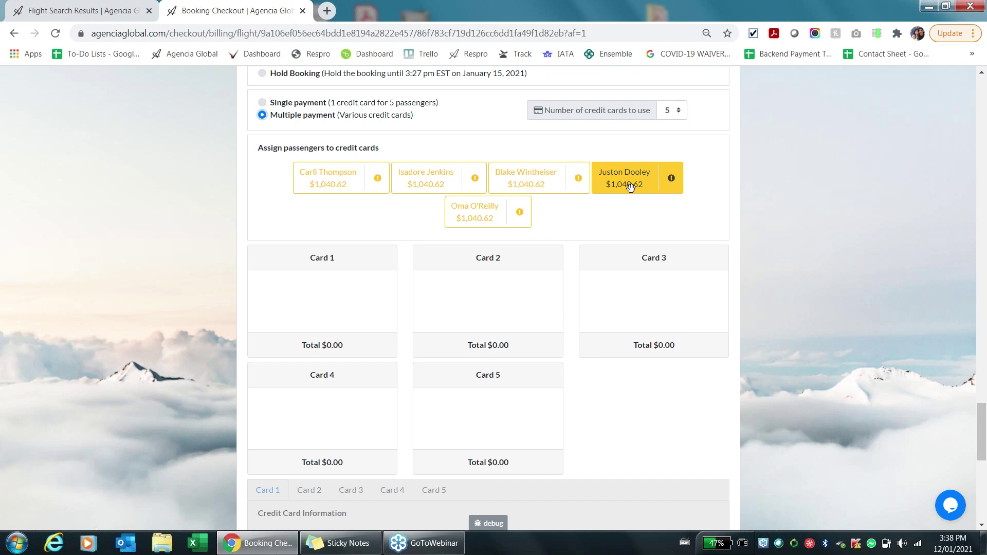
drag(352, 180, 333, 284)
drag(412, 178, 448, 260)
drag(526, 178, 613, 241)
drag(617, 188, 324, 418)
drag(471, 216, 479, 415)
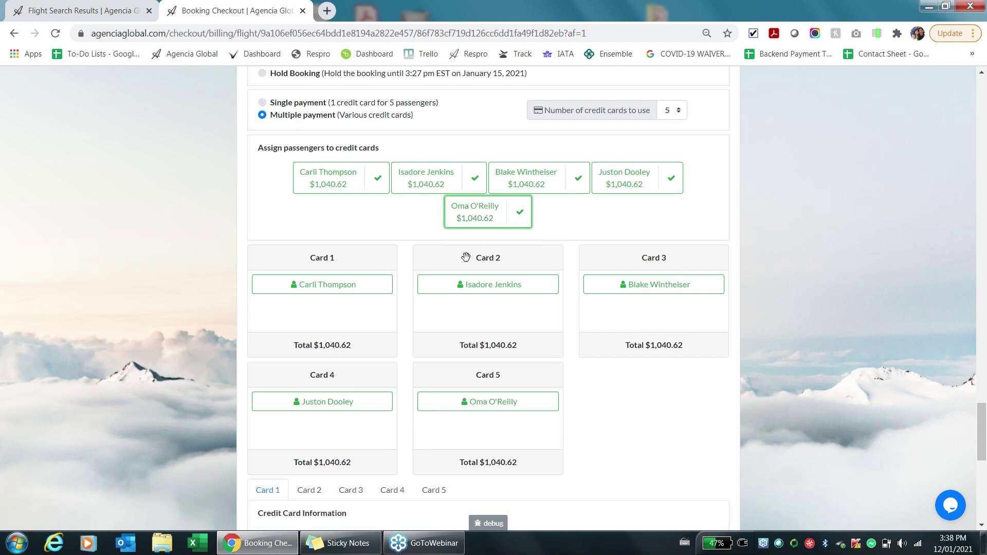
scroll(627, 385, down, 3)
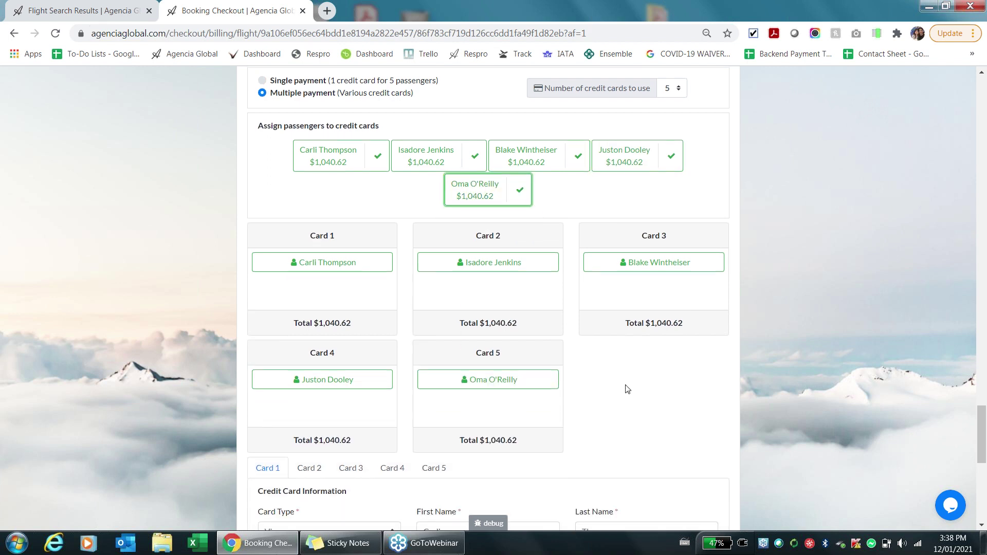
scroll(627, 392, down, 3)
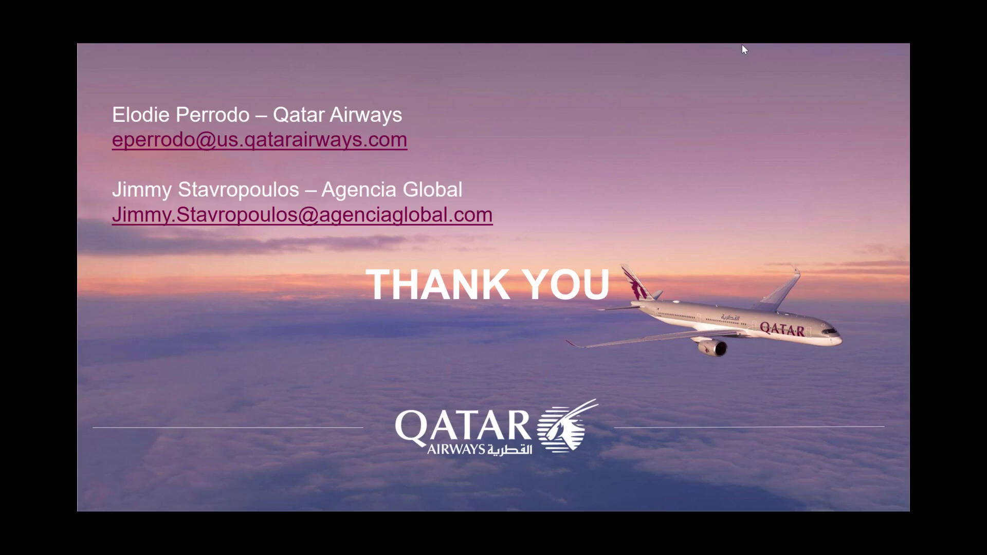
key(Right)
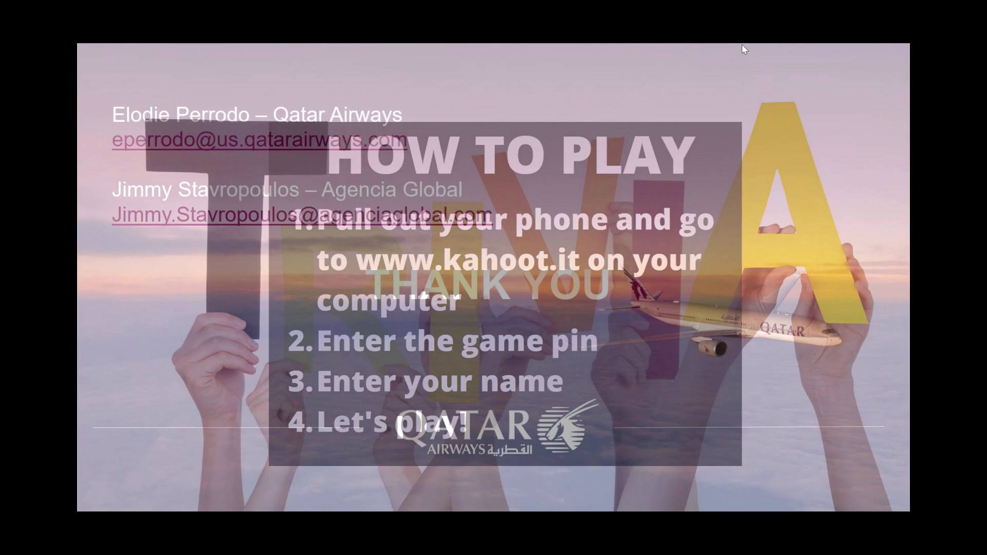